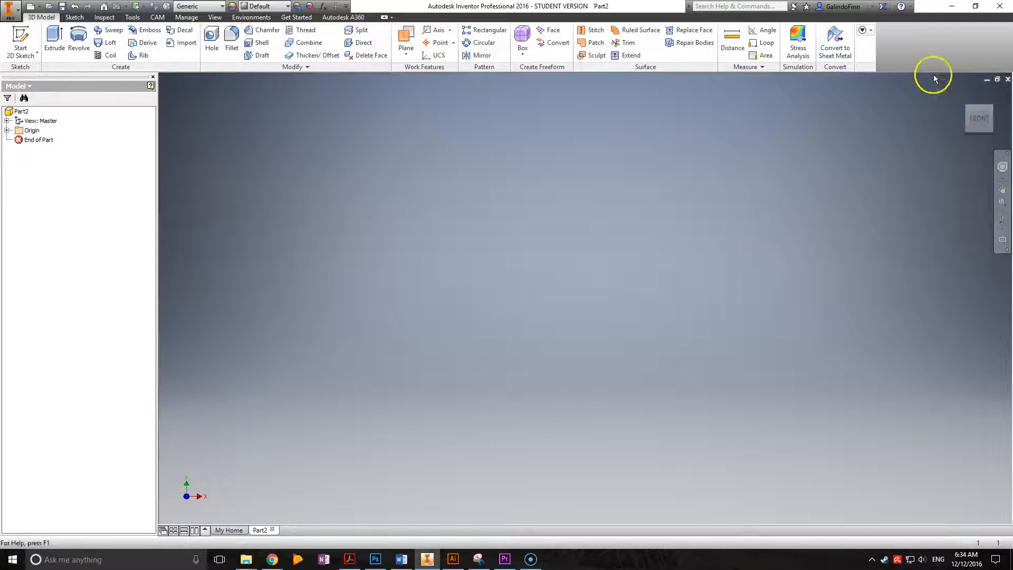
Make the XY Plane, Z Axis and Center Point of the part's origin visible
left_click(964, 91)
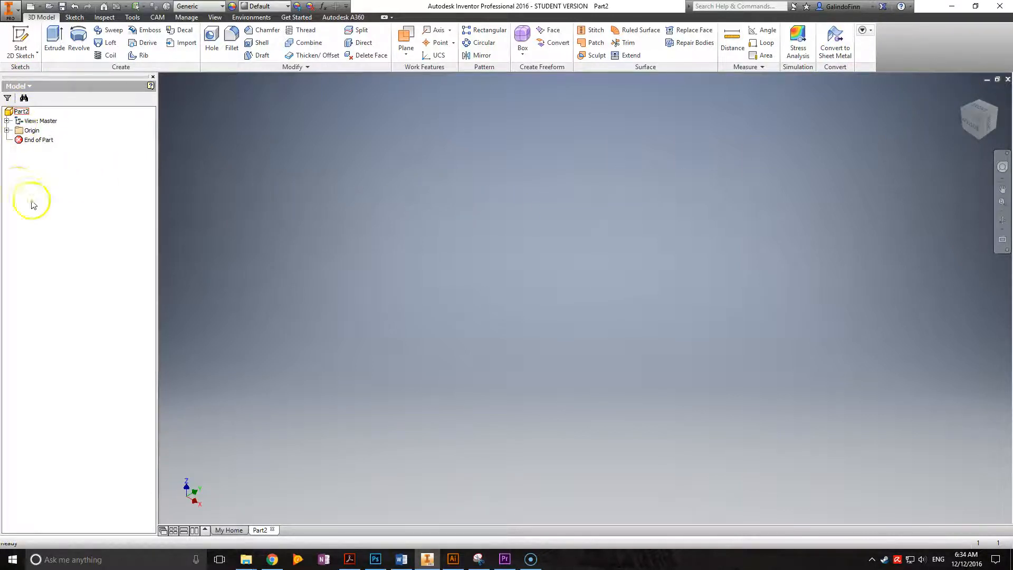
left_click(7, 131)
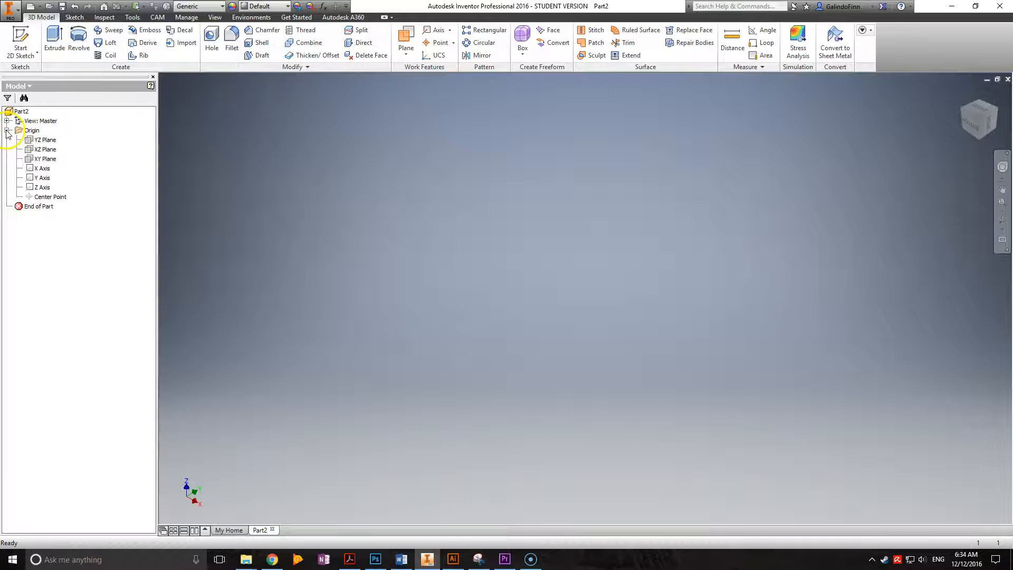
left_click(42, 160)
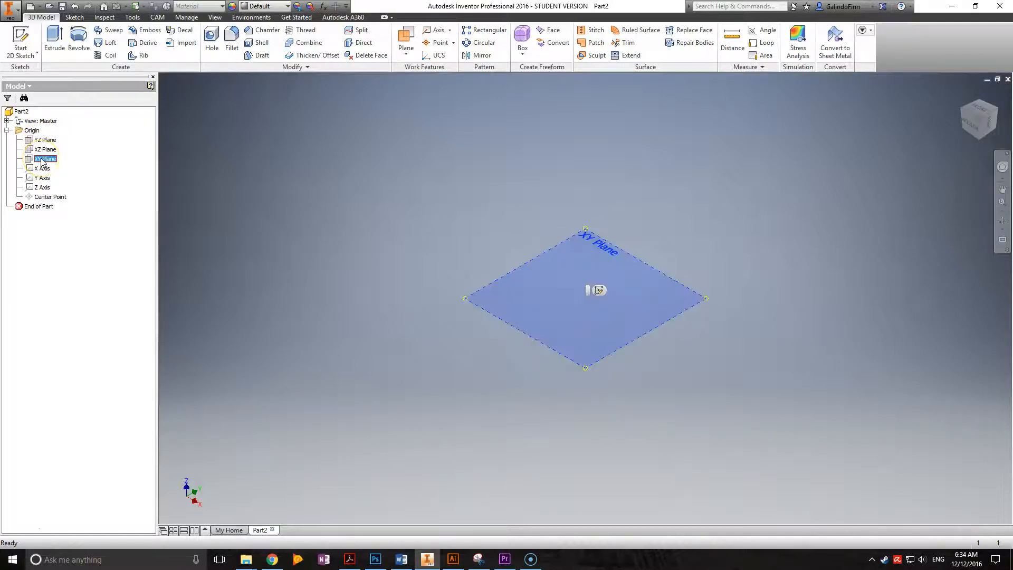
left_click(44, 191, "shift")
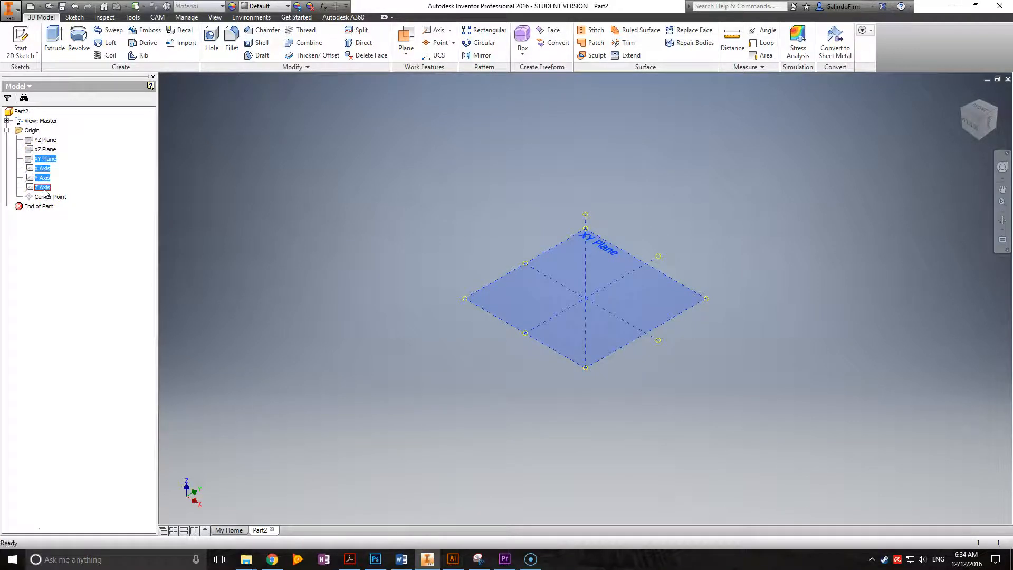
left_click(45, 159)
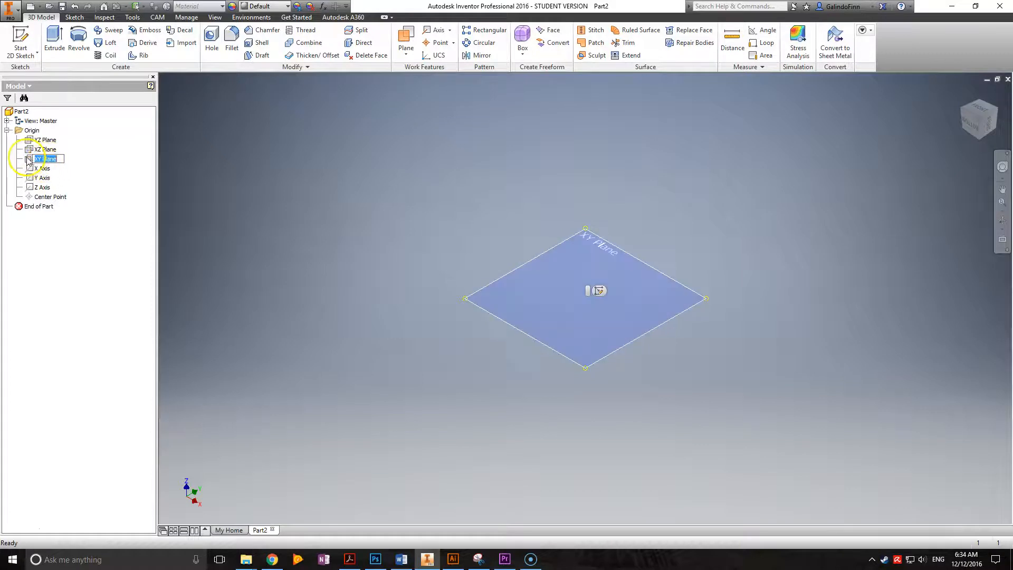
right_click(45, 198)
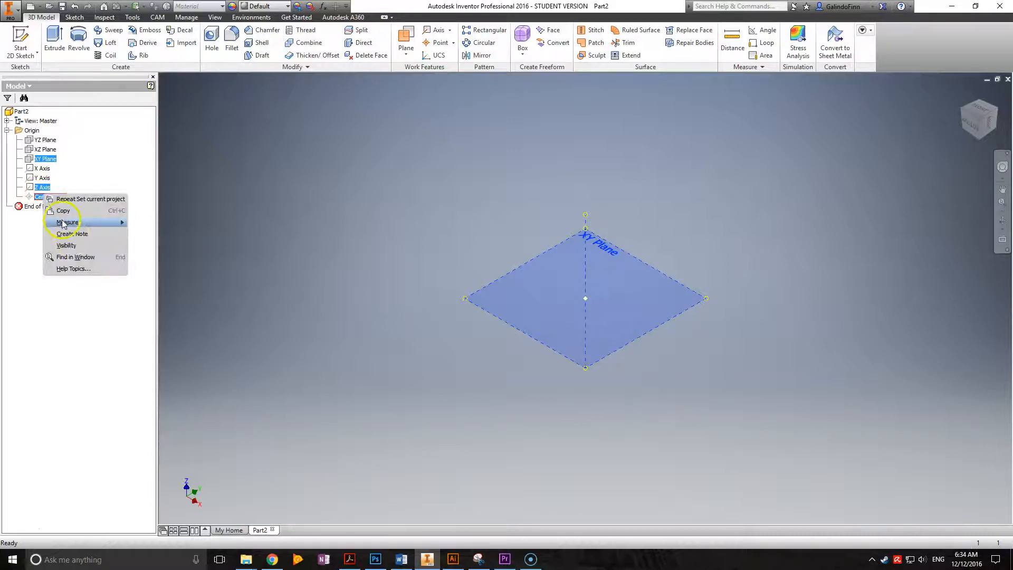
left_click(81, 246)
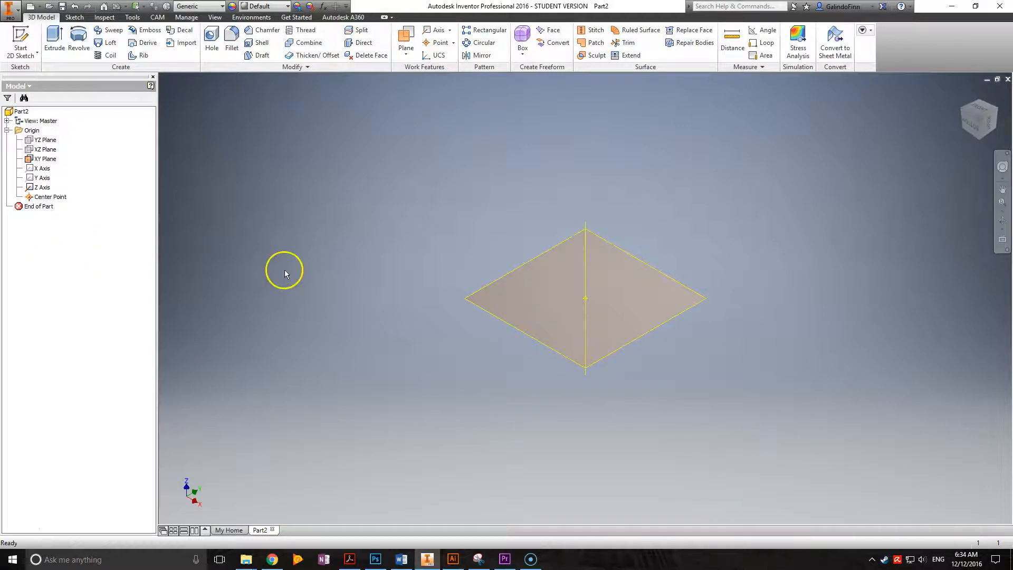
Examine the XY plane, the Z axis and the center point from several angles, ending with a front view
middle_click_drag(334, 252, 538, 269, "shift")
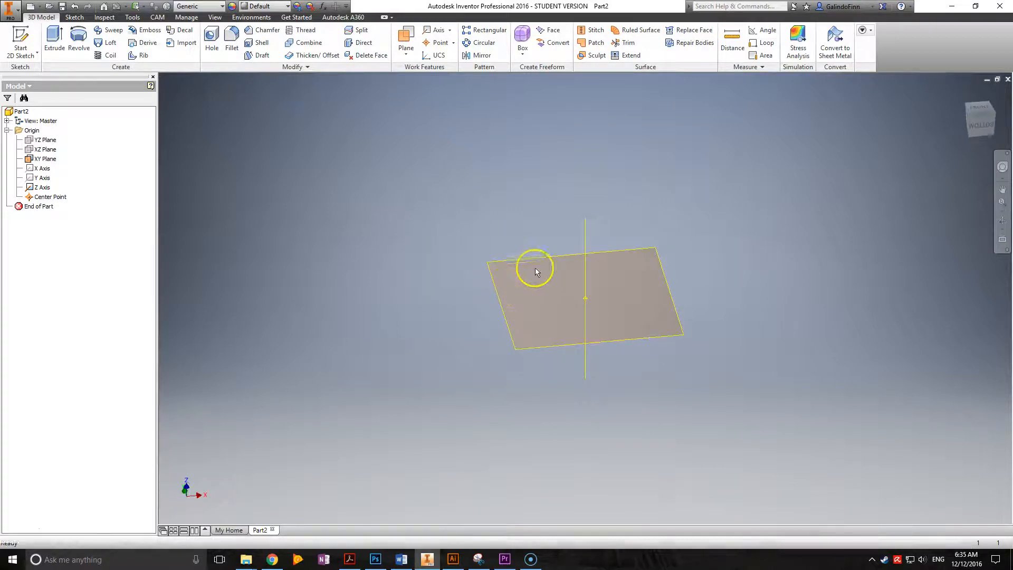
left_click(526, 264)
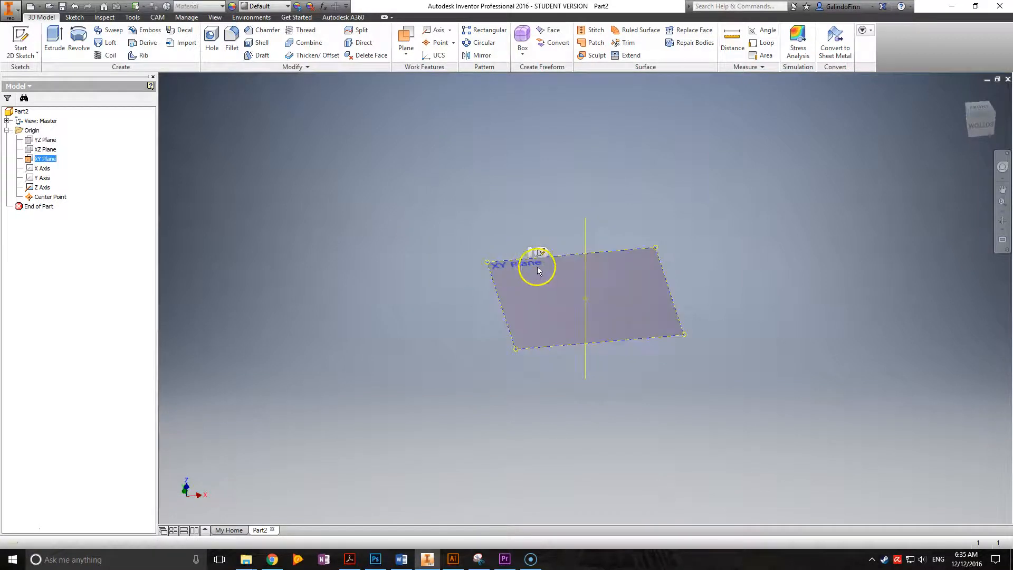
left_click(555, 244)
middle_click_drag(595, 290, 574, 335, "shift")
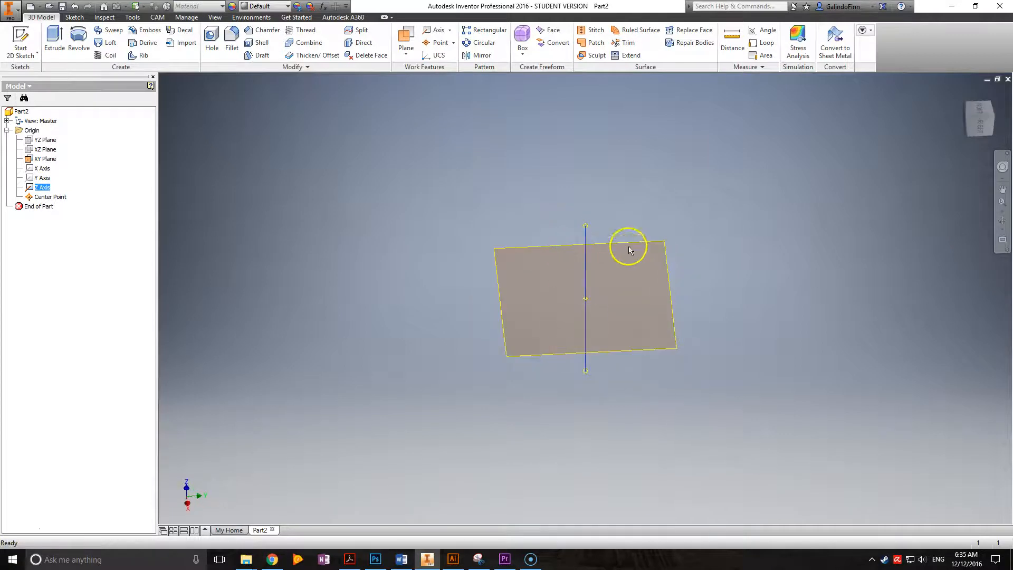
left_click(599, 241)
middle_click_drag(492, 366, 500, 283, "shift")
key("Escape")
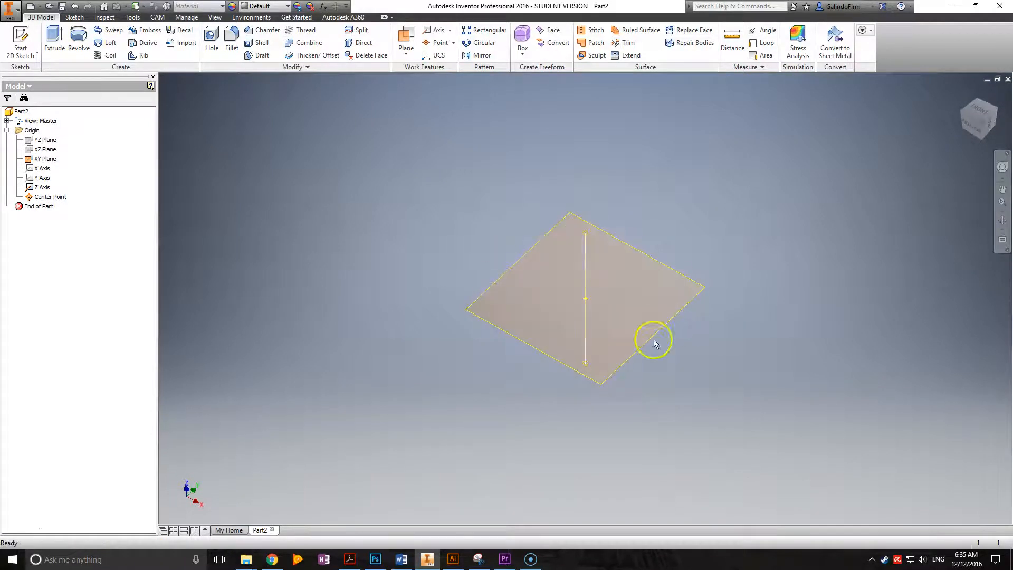
middle_click_drag(582, 303, 567, 364, "shift")
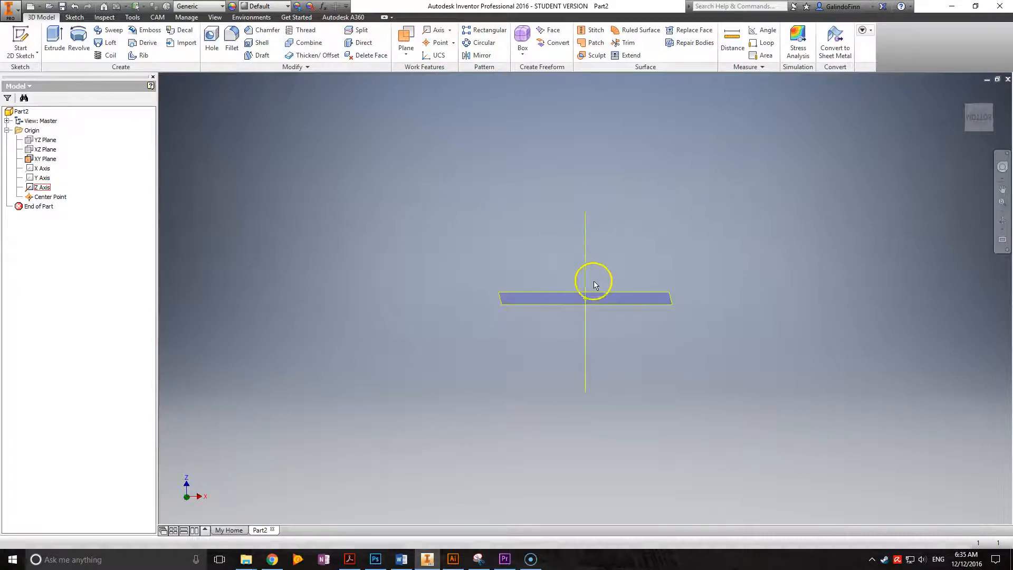
mouse_move(580, 239)
middle_mouse_down("shift")
mouse_move(588, 271)
mouse_move(547, 309)
middle_mouse_up("shift")
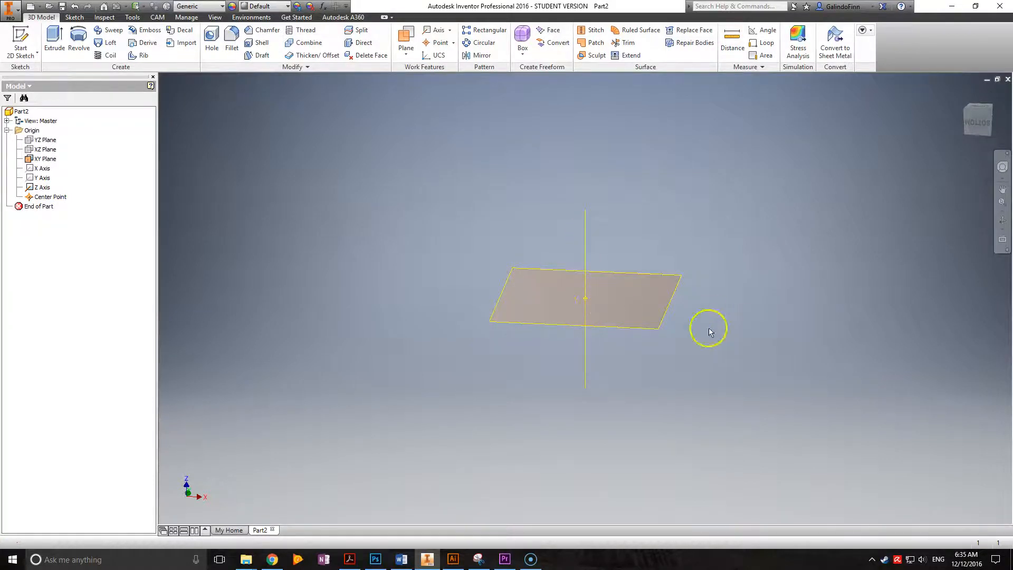
middle_click_drag(550, 253, 527, 271, "shift")
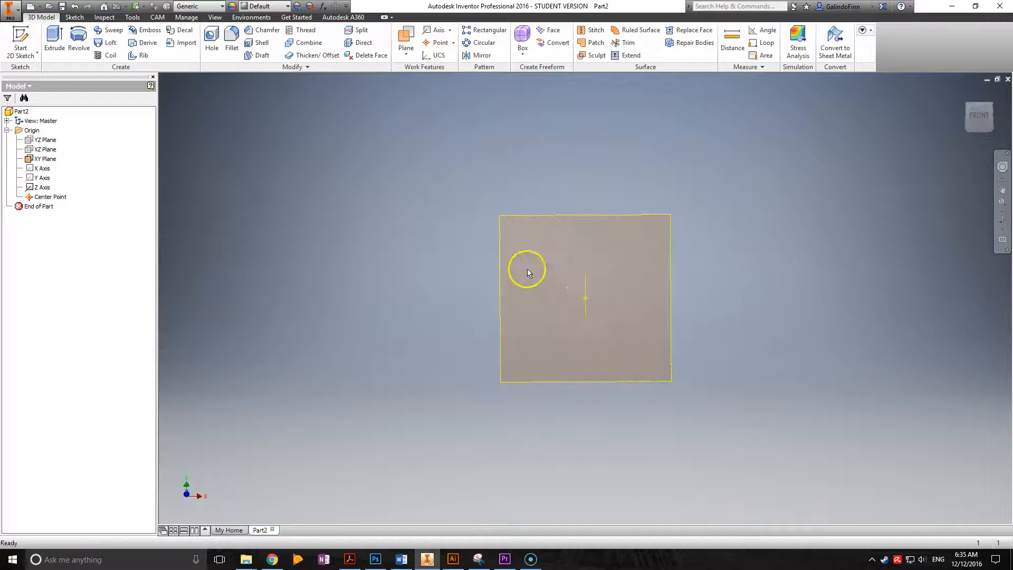
left_click(563, 218)
left_click(463, 223)
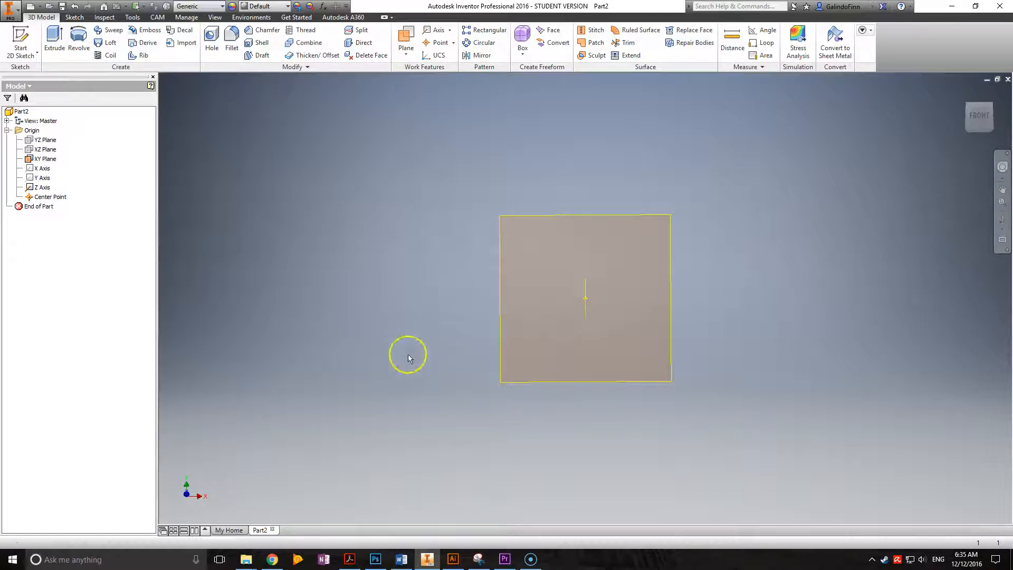
Open the reference picture Snowflakes 1.jpg from the Slide Resources folder, examine its snowflake shapes and return to Inventor
mouse_move(248, 558)
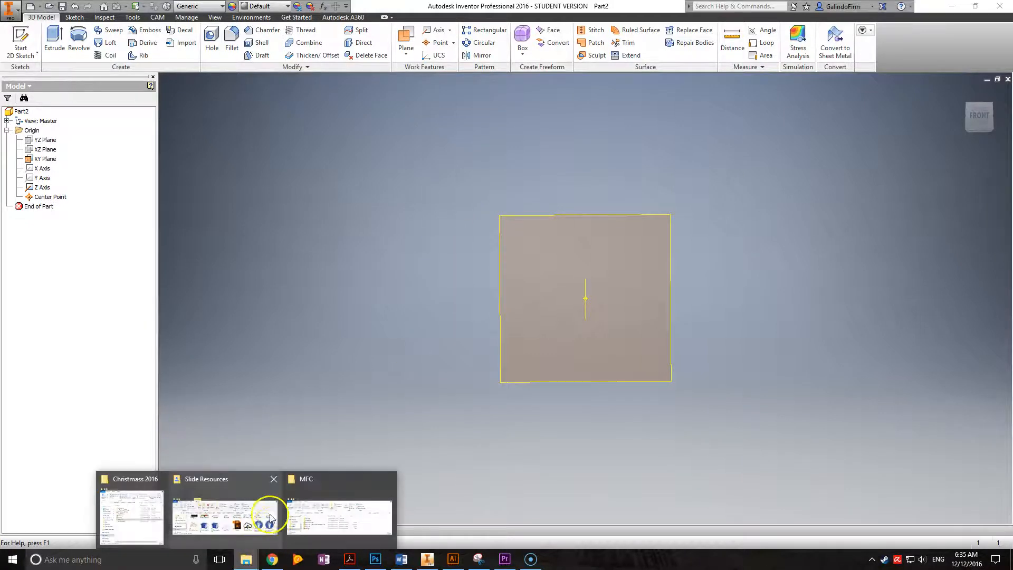
left_click(267, 510)
left_click(447, 232)
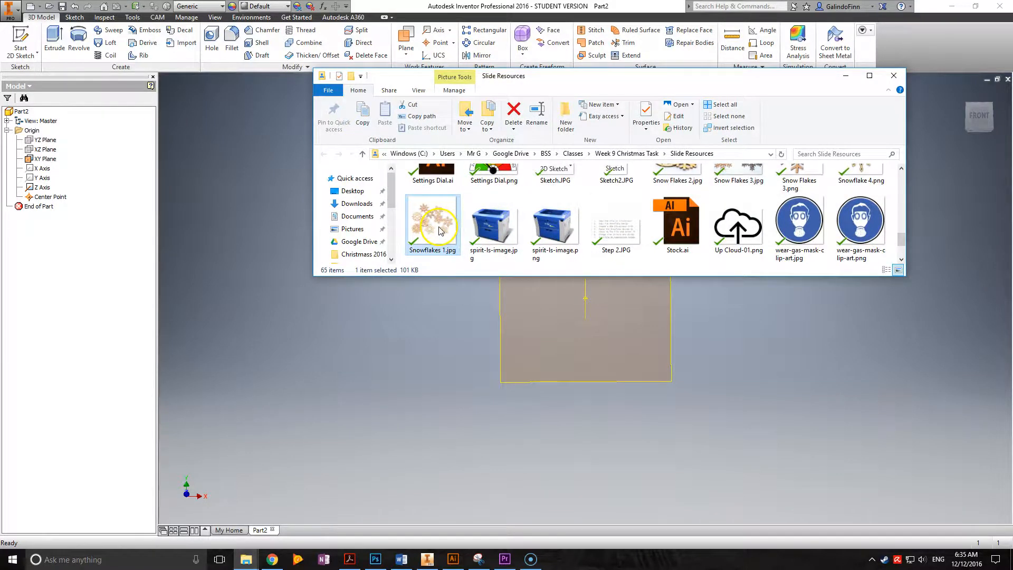
double_click(439, 230)
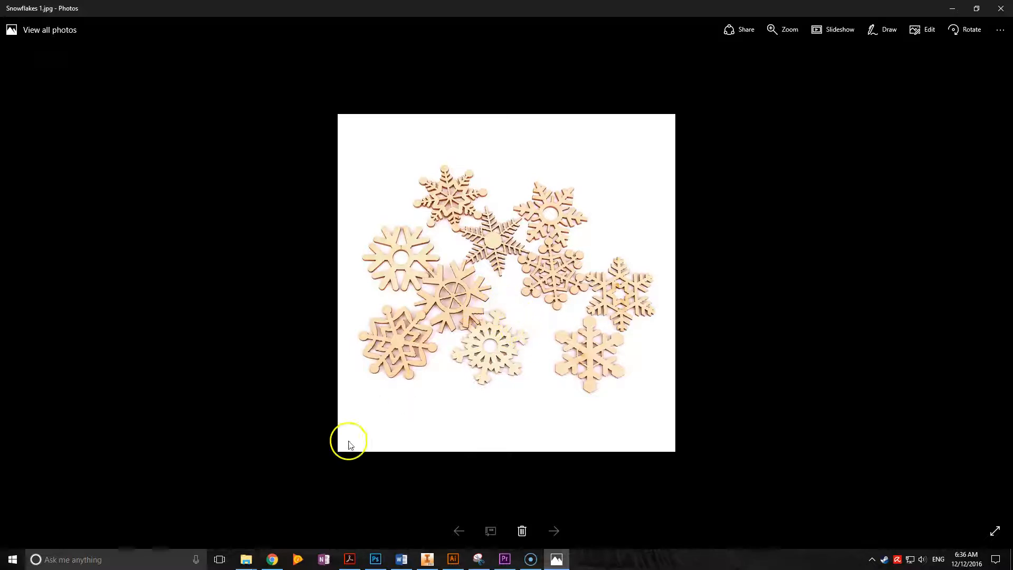
key("alt+Tab")
key("alt+Tab")
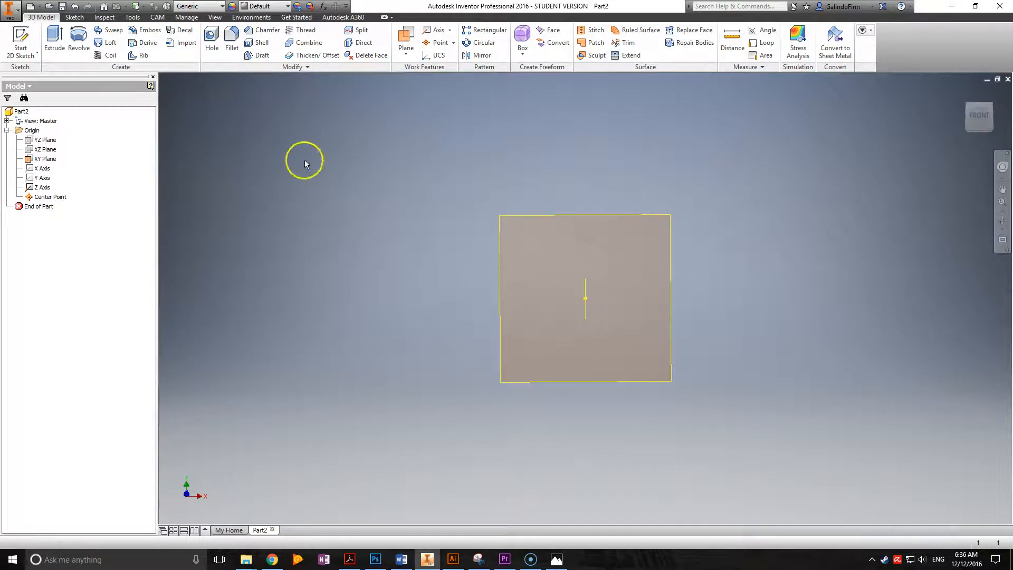
Start a new 2D sketch on the XY plane
left_click(32, 36)
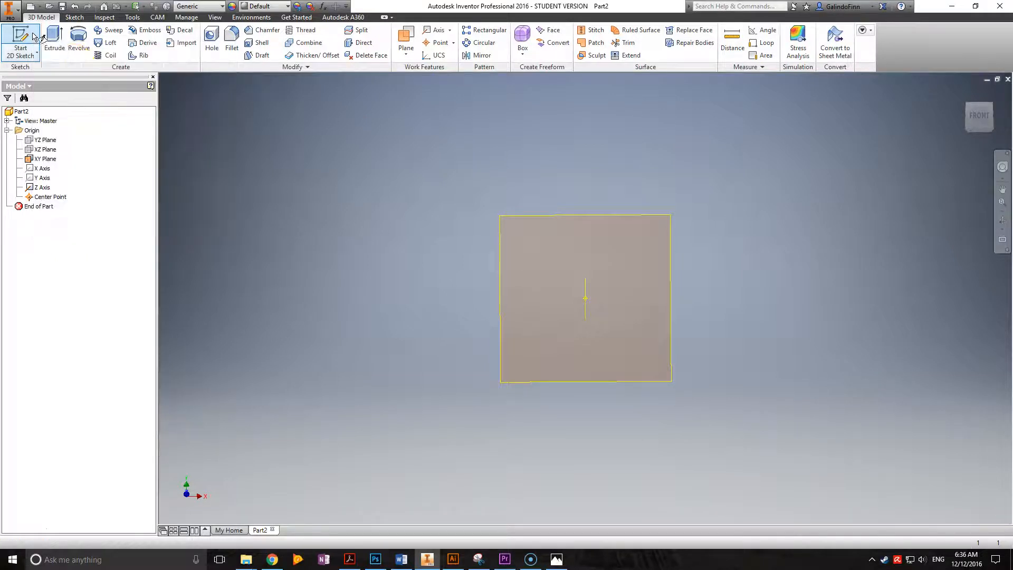
left_click(33, 36)
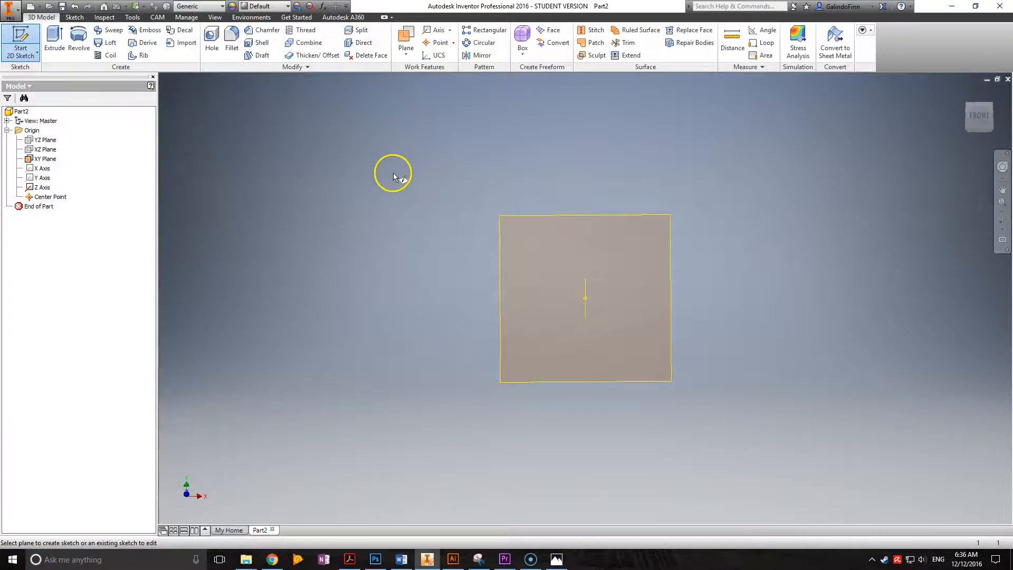
left_click(522, 218)
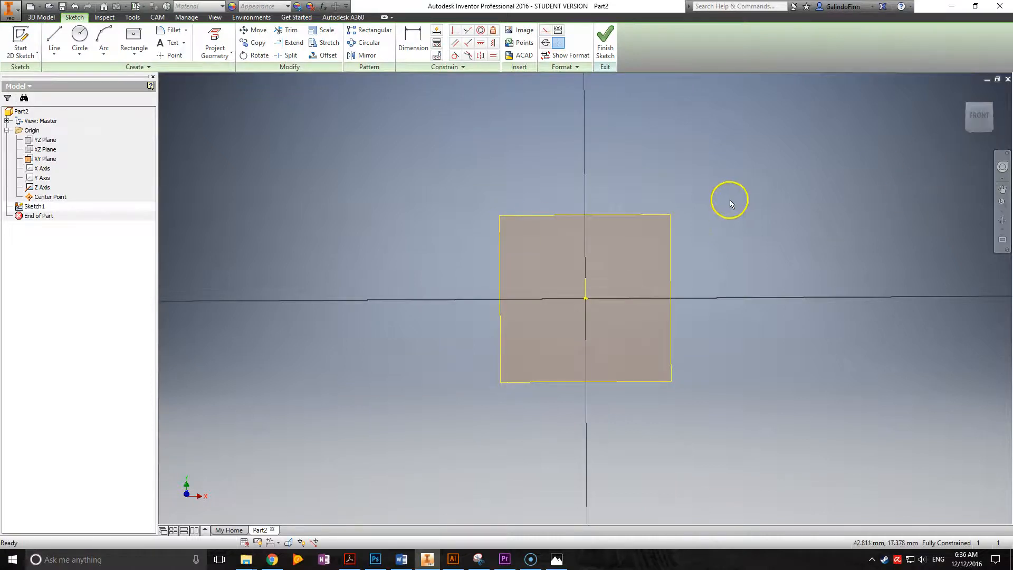
left_click(977, 118)
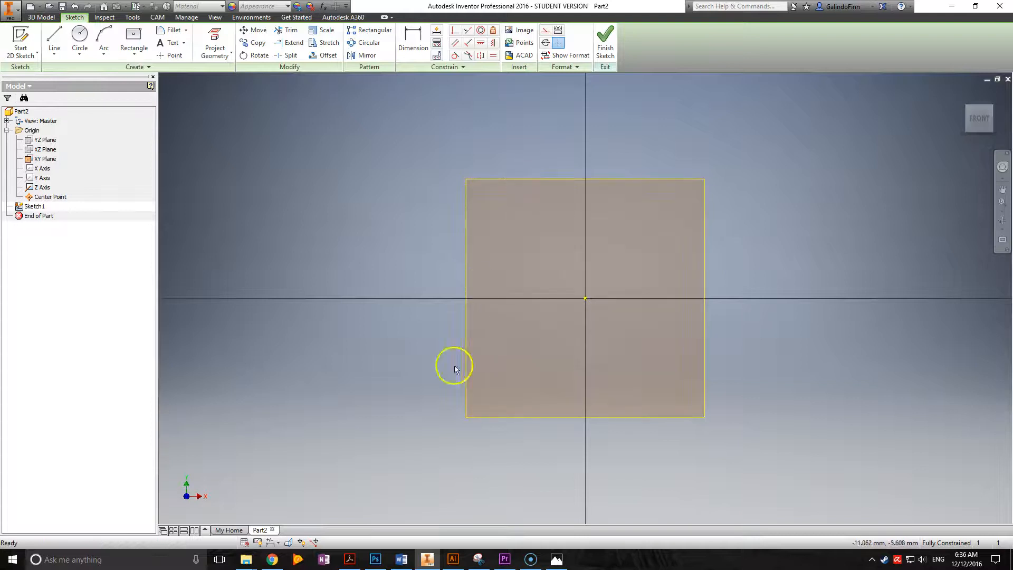
mouse_move(805, 222)
middle_mouse_down()
mouse_move(681, 206)
mouse_move(616, 223)
middle_mouse_up()
middle_click_drag(509, 278, 629, 285)
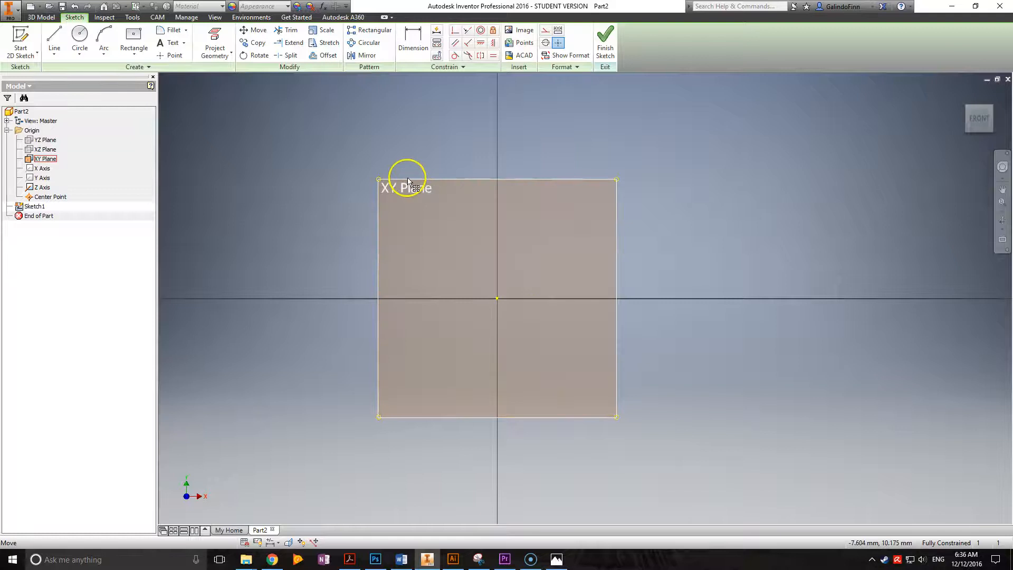
Draw a Two Point Center rectangle measuring 100 mm by 100 mm, centered on the sketch origin
left_click(134, 57)
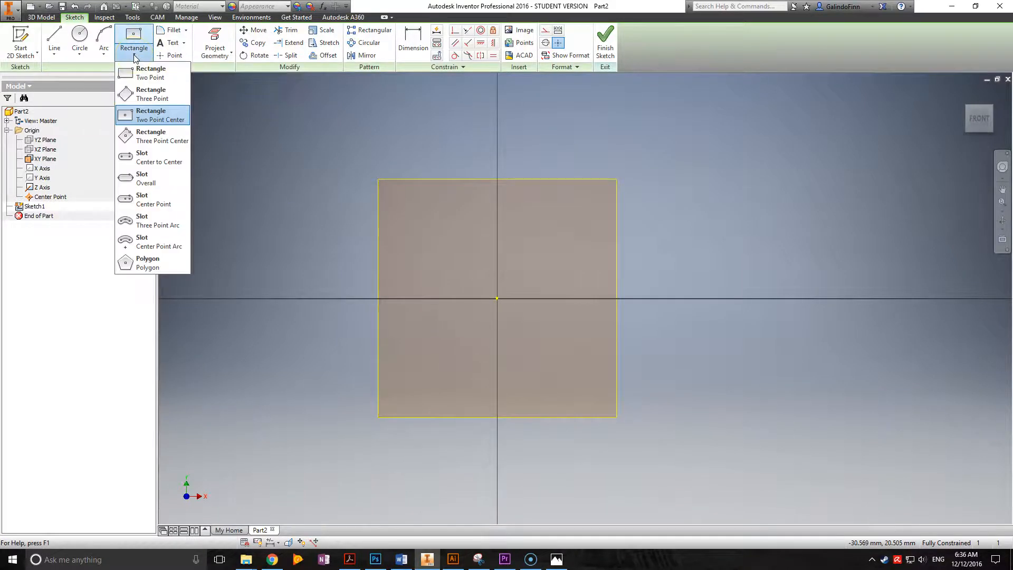
left_click(98, 68)
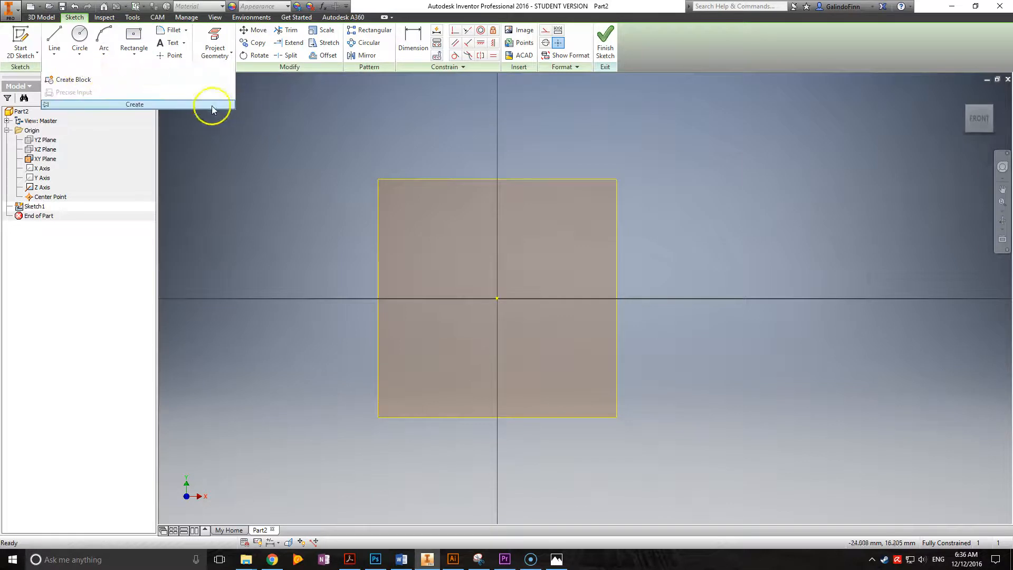
left_click(136, 54)
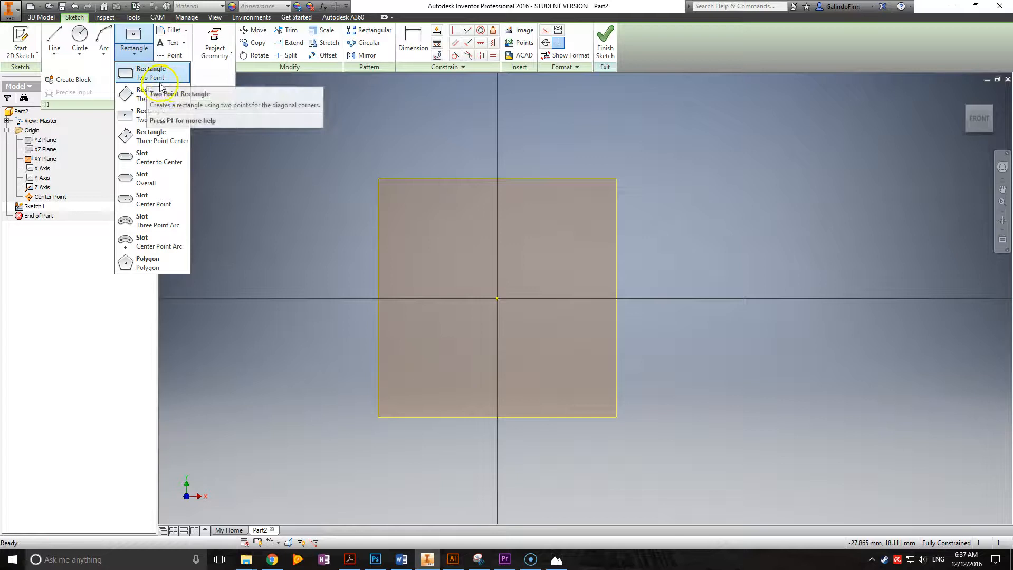
left_click(158, 116)
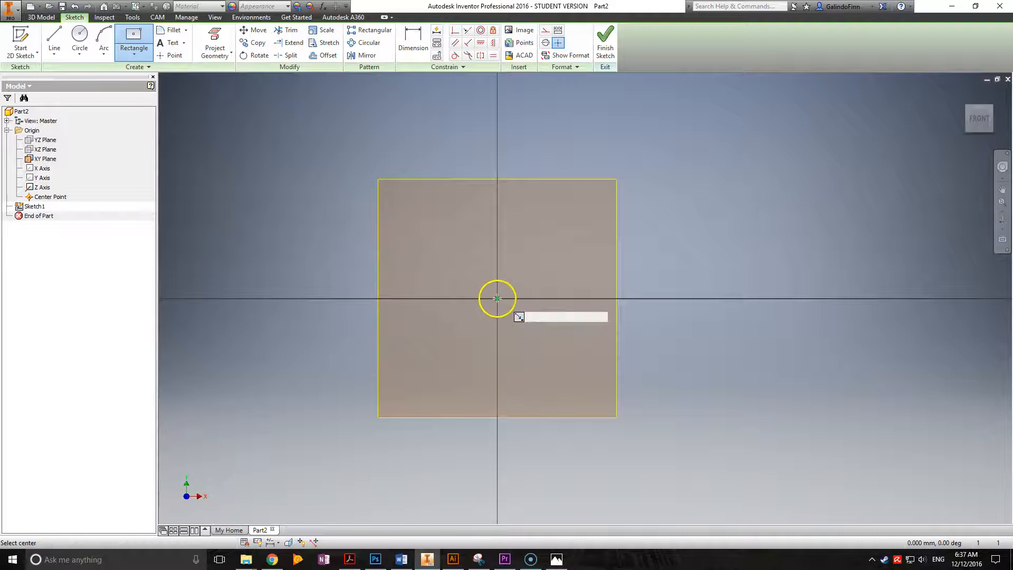
left_click(498, 299)
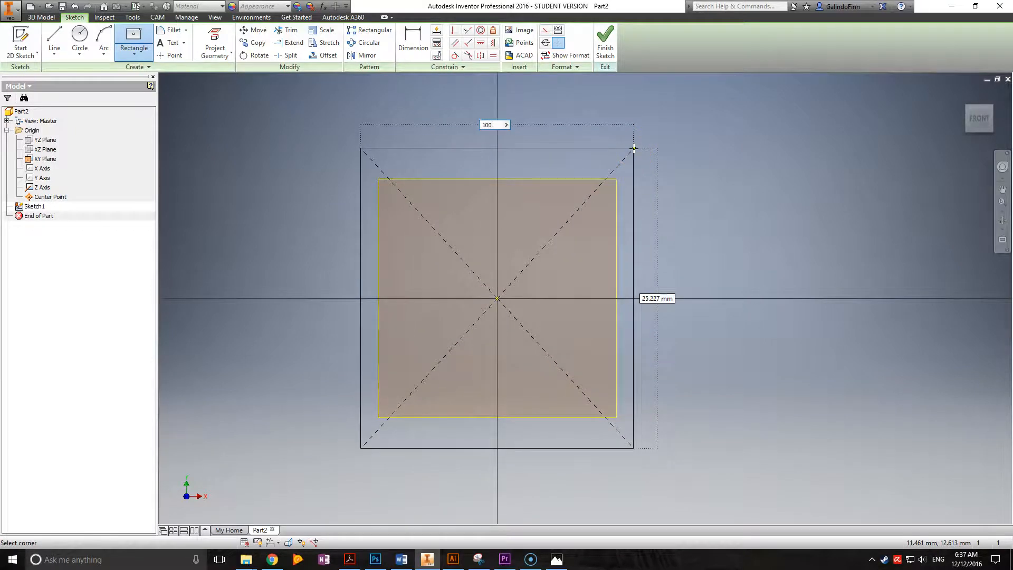
key("Tab")
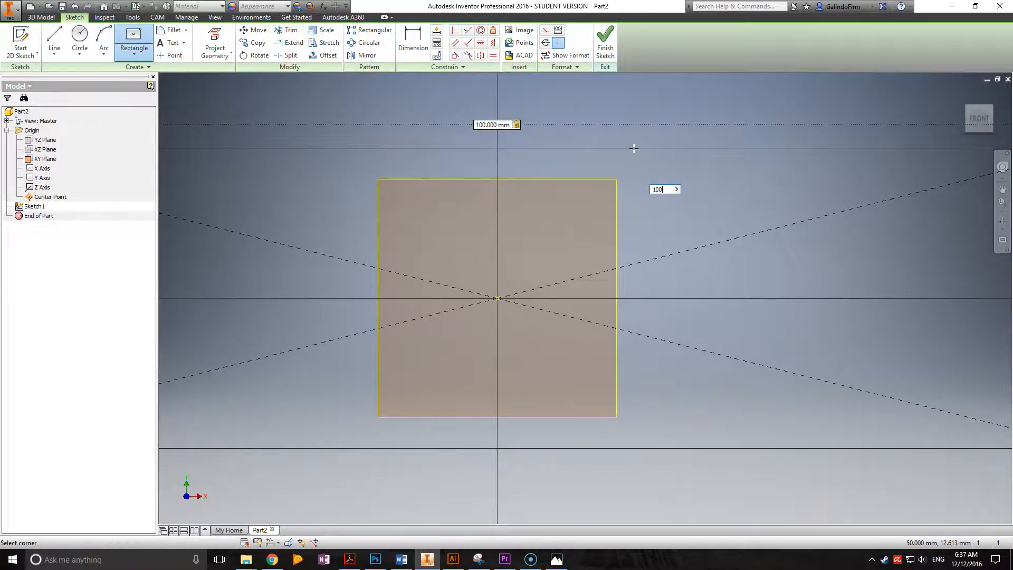
key("Tab")
left_click(675, 182)
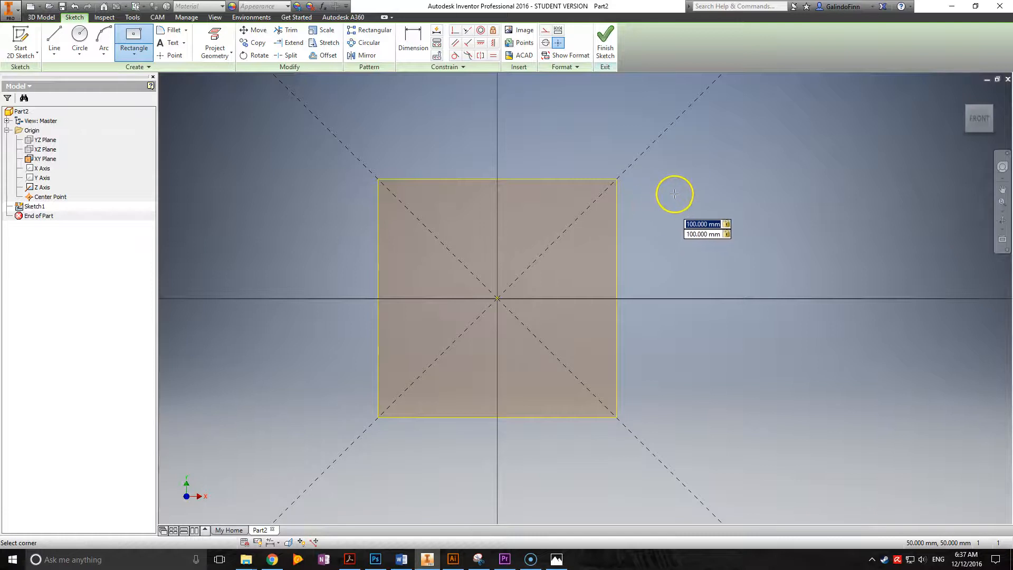
scroll(670, 193, "up", 2)
scroll(673, 192, "down", 6)
scroll(726, 163, "up", 2)
scroll(687, 176, "down", 5)
scroll(704, 151, "up", 3)
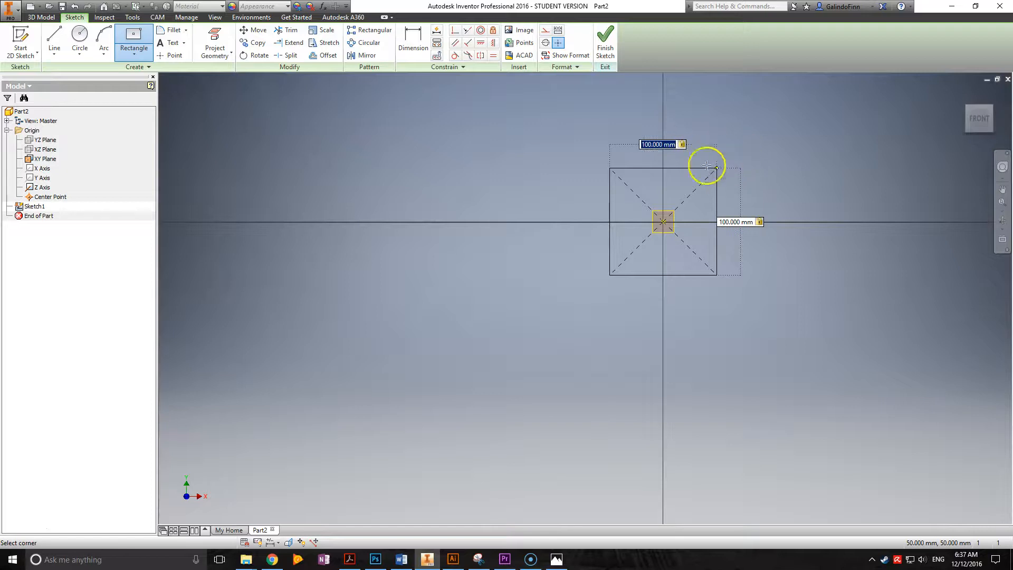
left_click(759, 181)
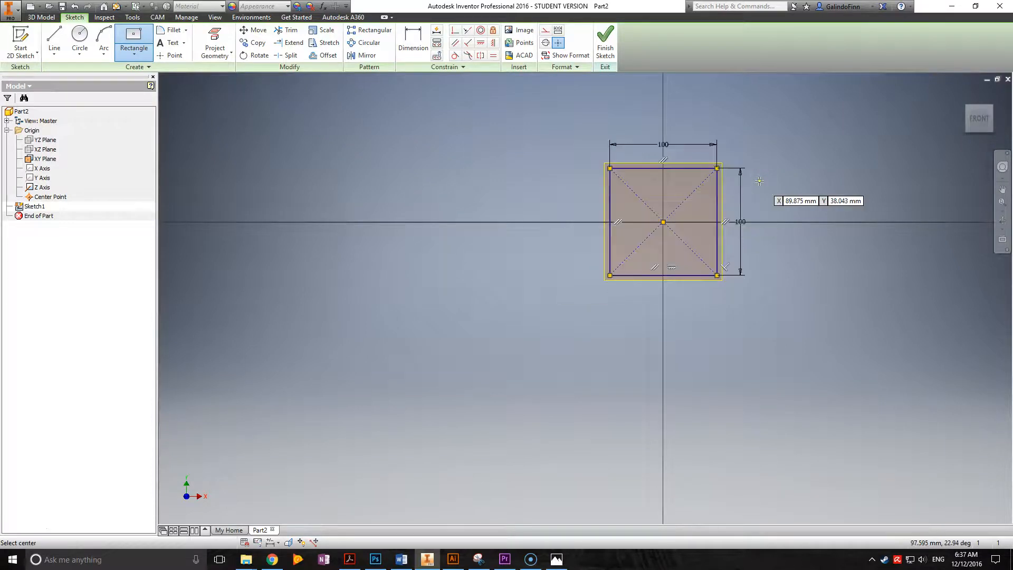
left_click(977, 120)
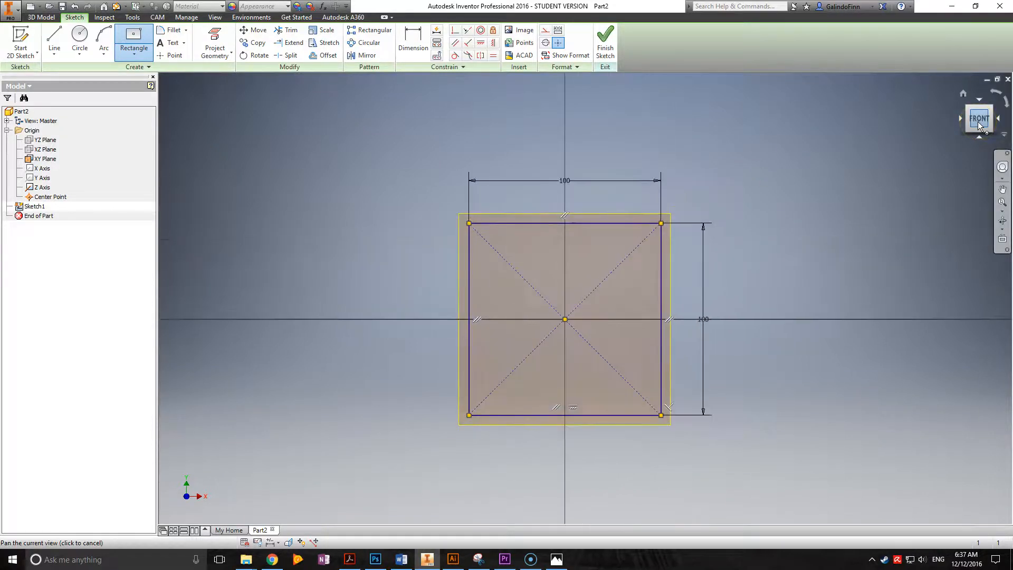
key("Home")
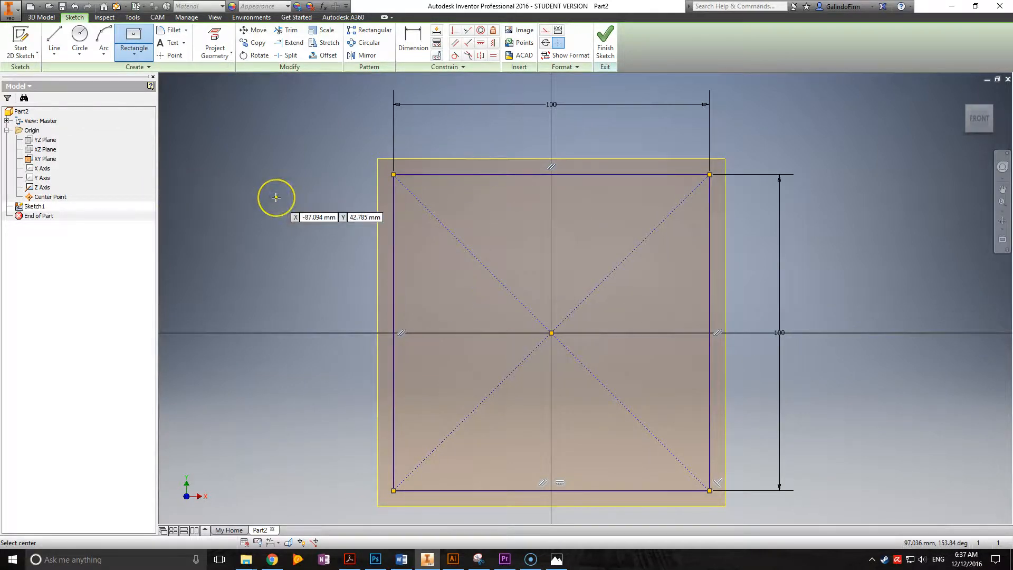
Draw a 50 mm vertical line from the origin to the square's top edge and a line to its right edge, about 63 degrees from vertical
key("l")
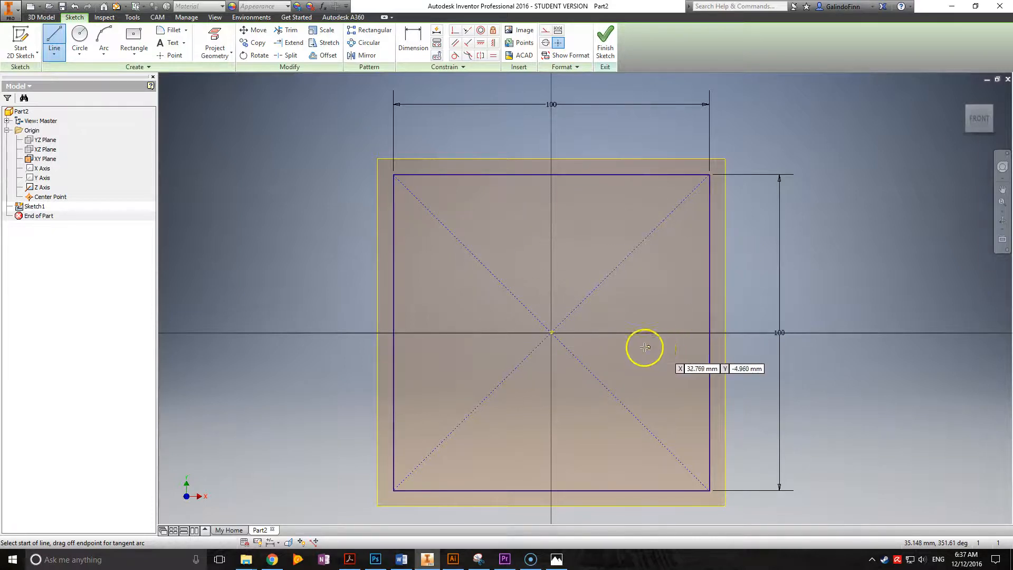
left_click(551, 333)
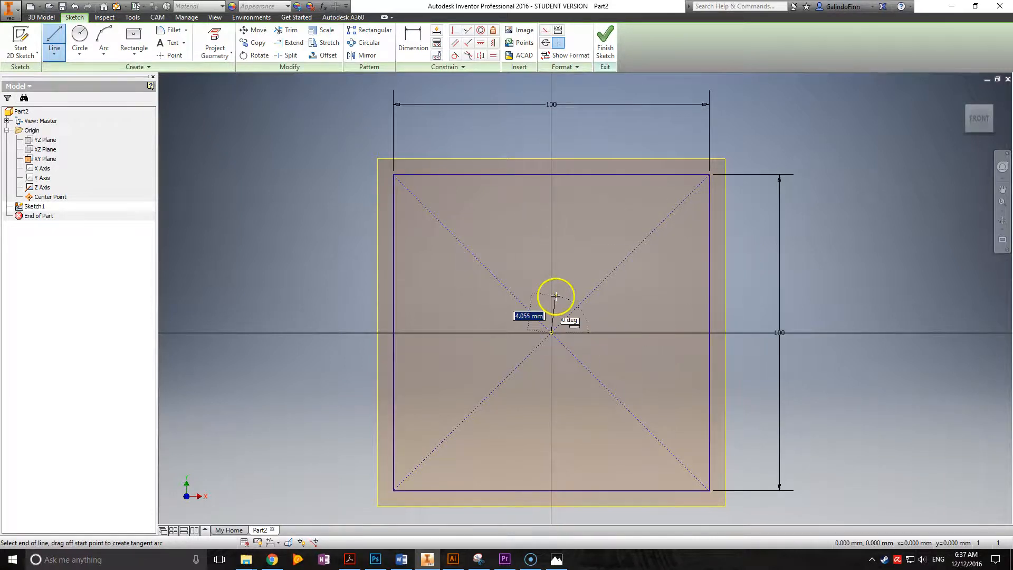
double_click(551, 173)
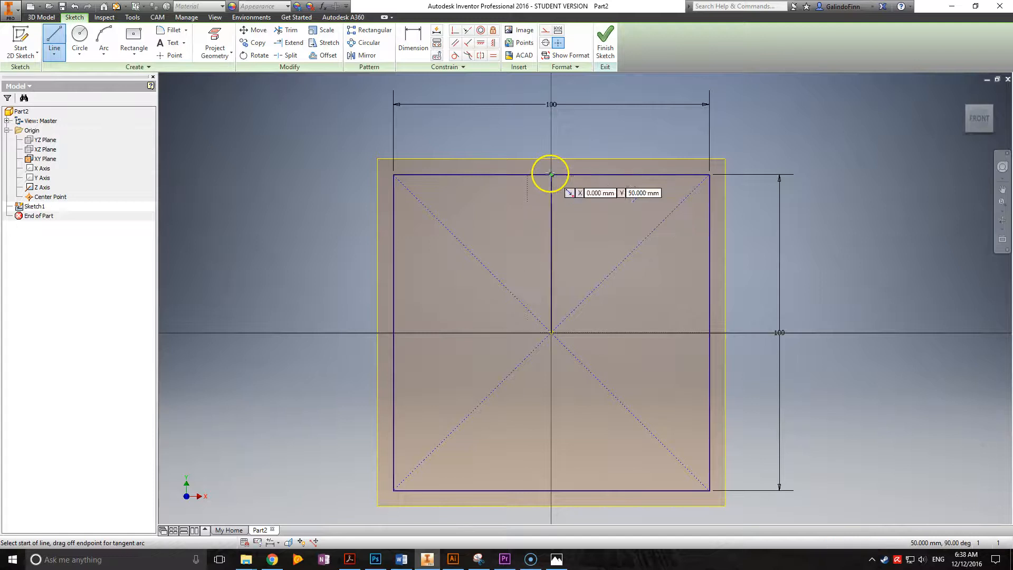
left_click(551, 333)
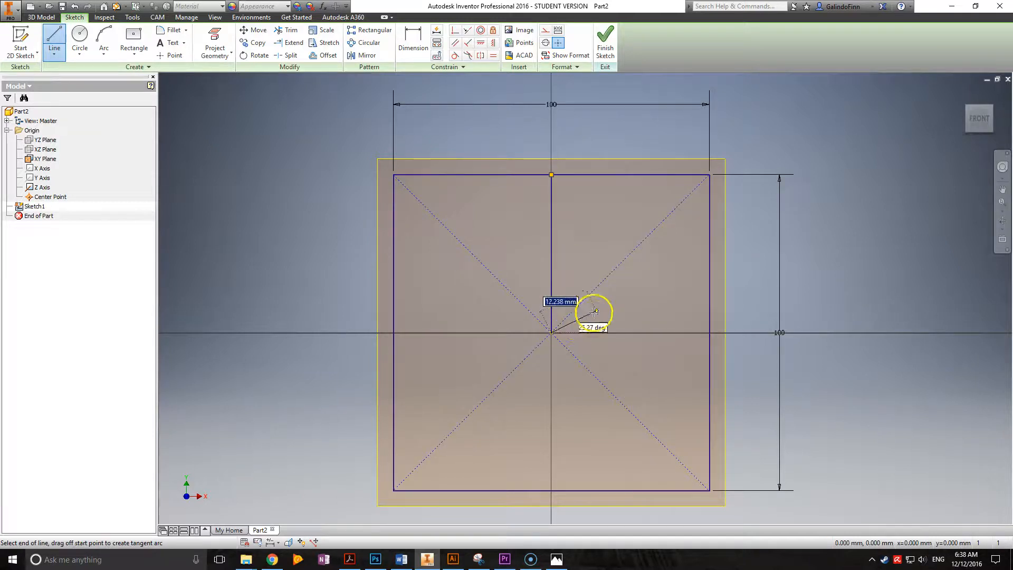
double_click(710, 254)
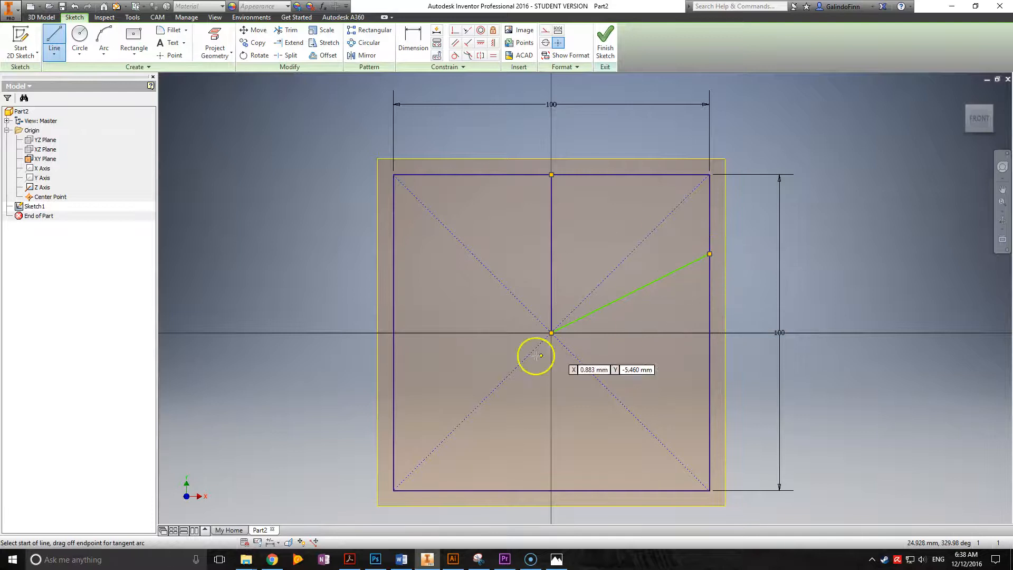
left_click(558, 332)
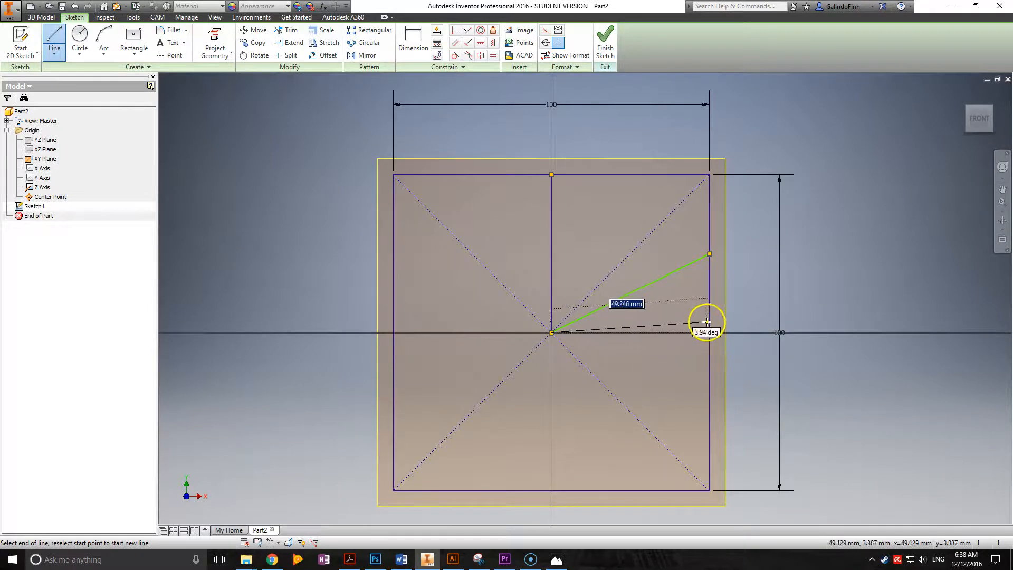
key("Escape")
key("Escape")
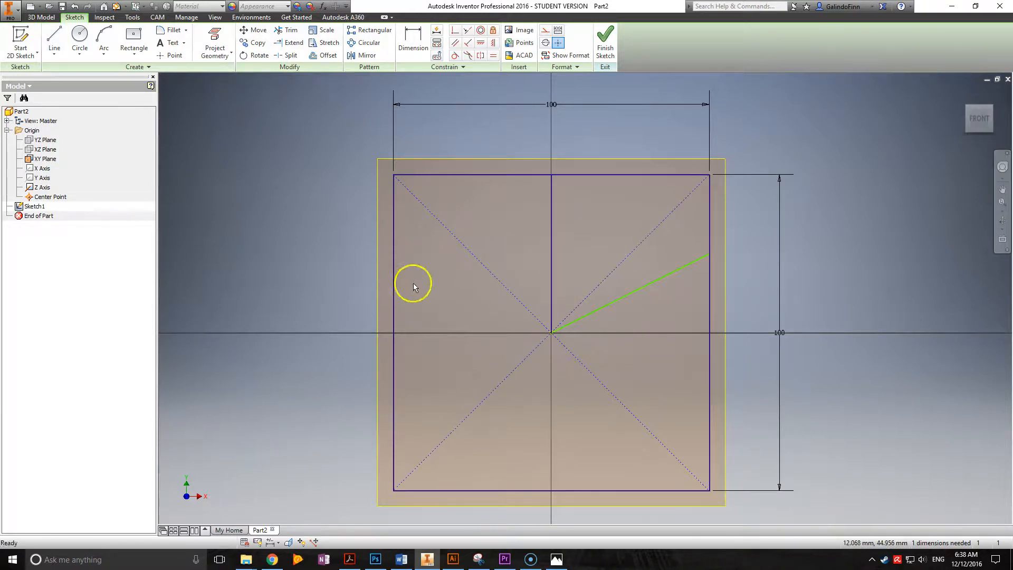
Dimension the angle between the vertical line and the slanted line and set it to 60 degrees
left_click(413, 40)
left_click(551, 289)
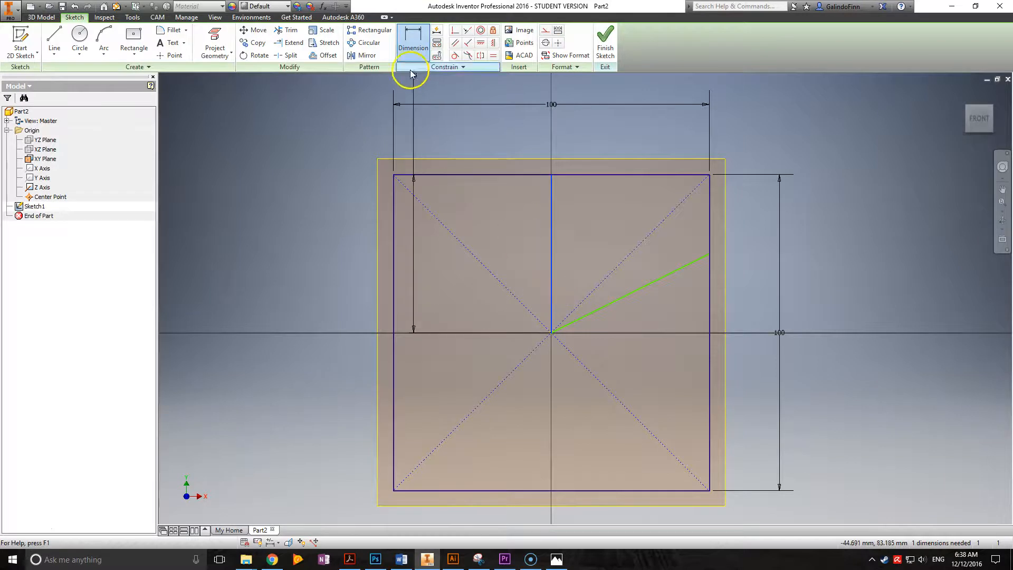
left_click(625, 295)
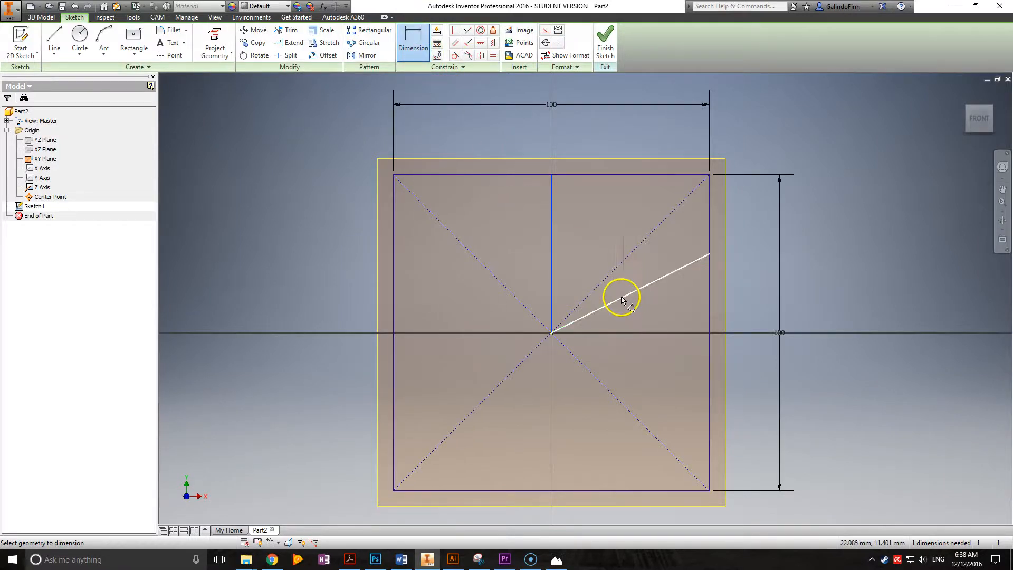
left_click(621, 298)
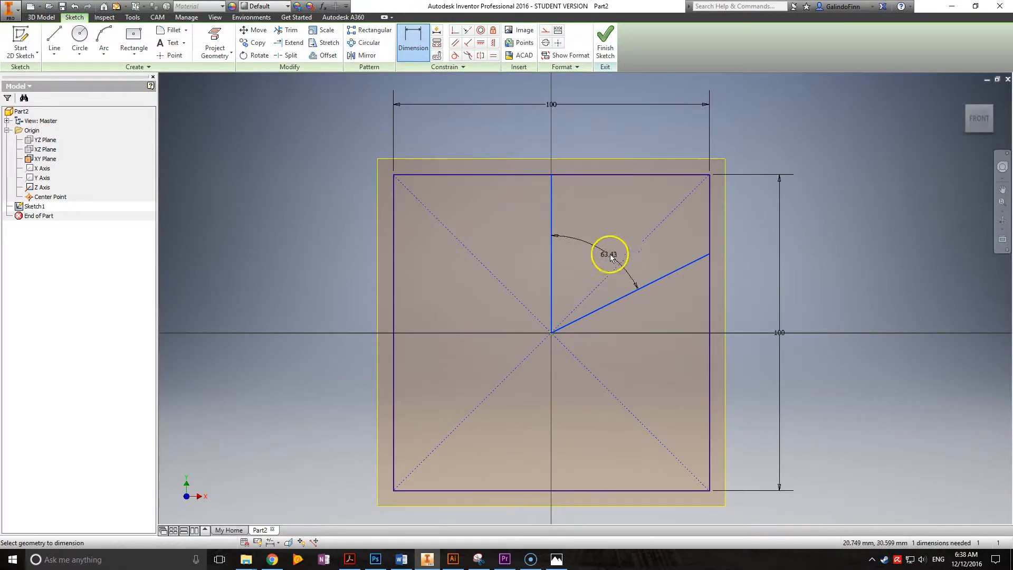
left_click(581, 248)
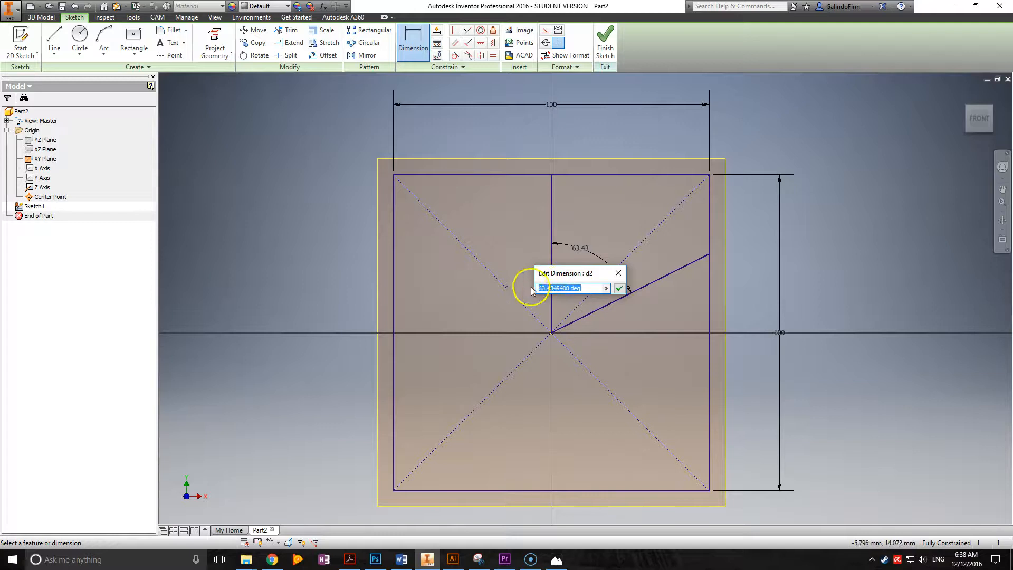
type("60")
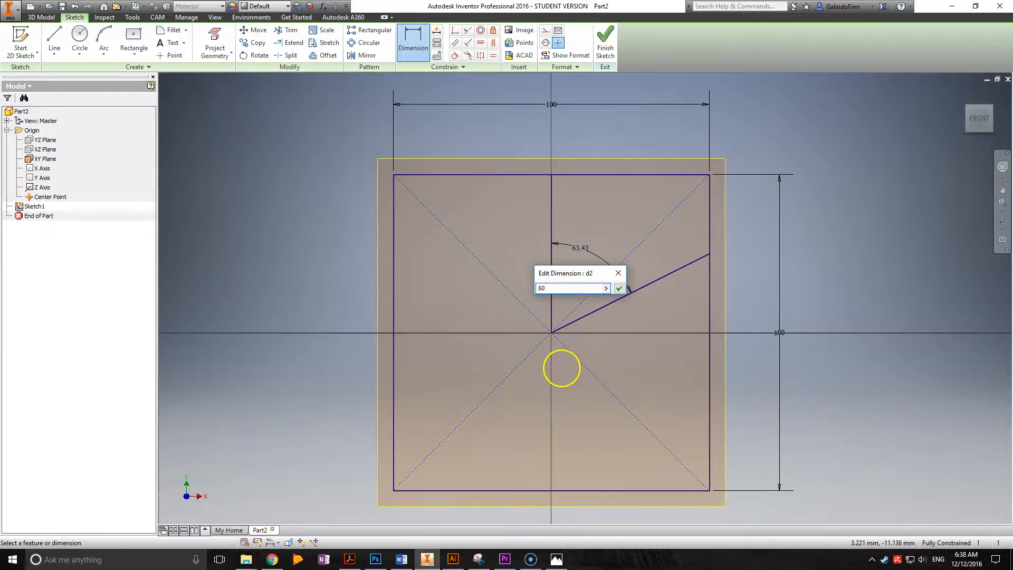
key("Return")
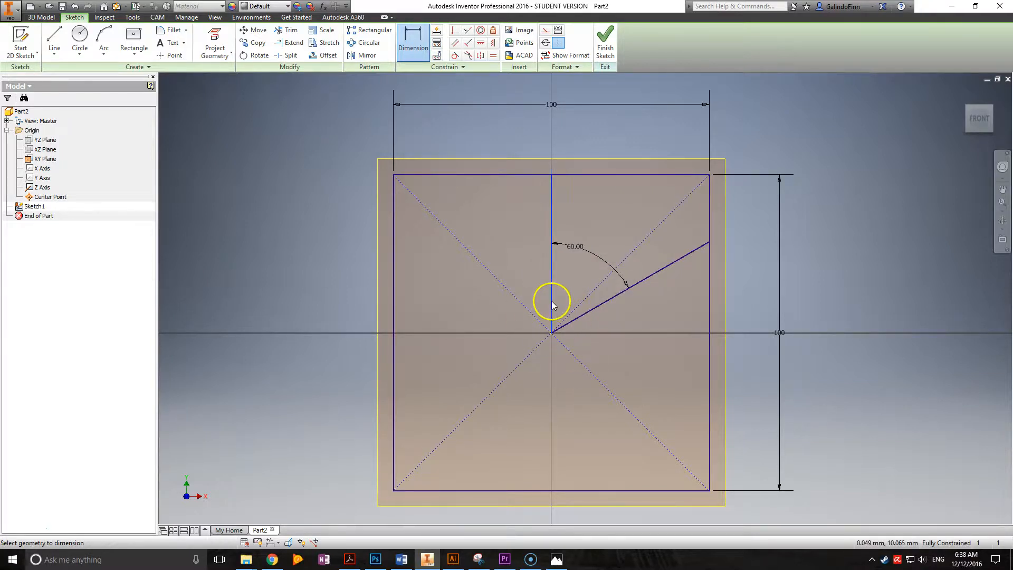
key("Escape")
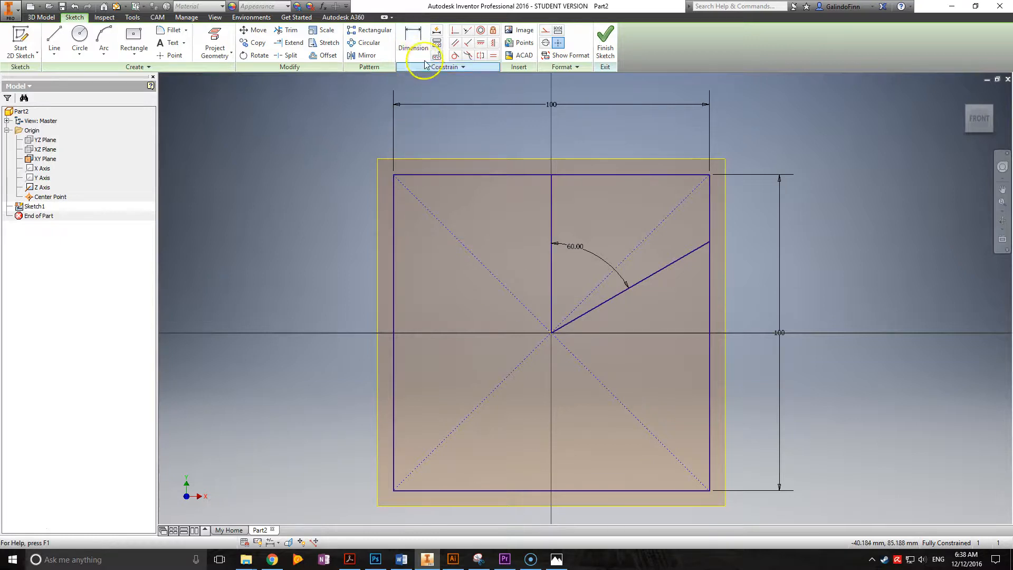
Change the color of both the vertical line and the slanted line to Red
left_click(553, 231)
left_click(672, 266, "ctrl")
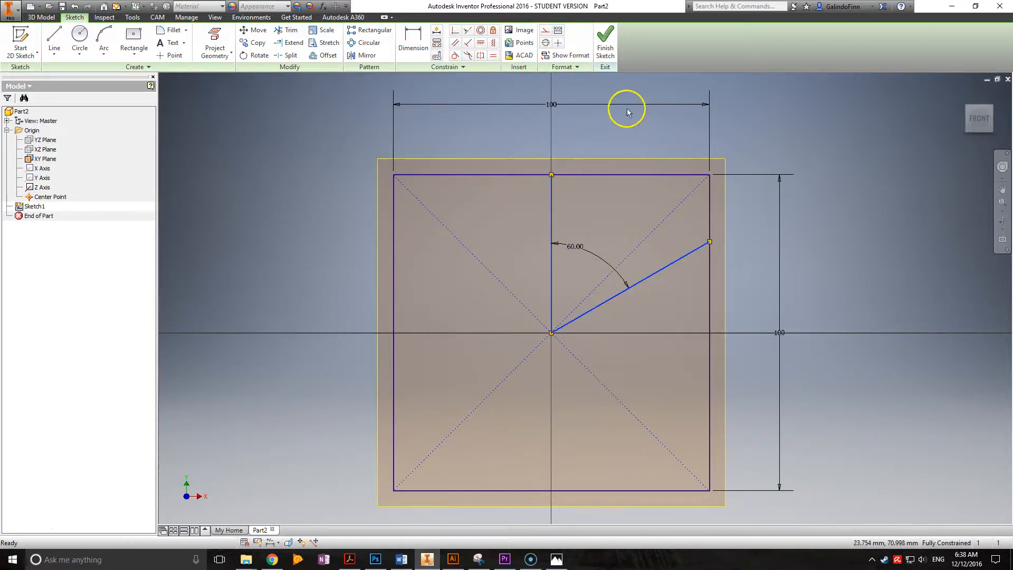
left_click(561, 67)
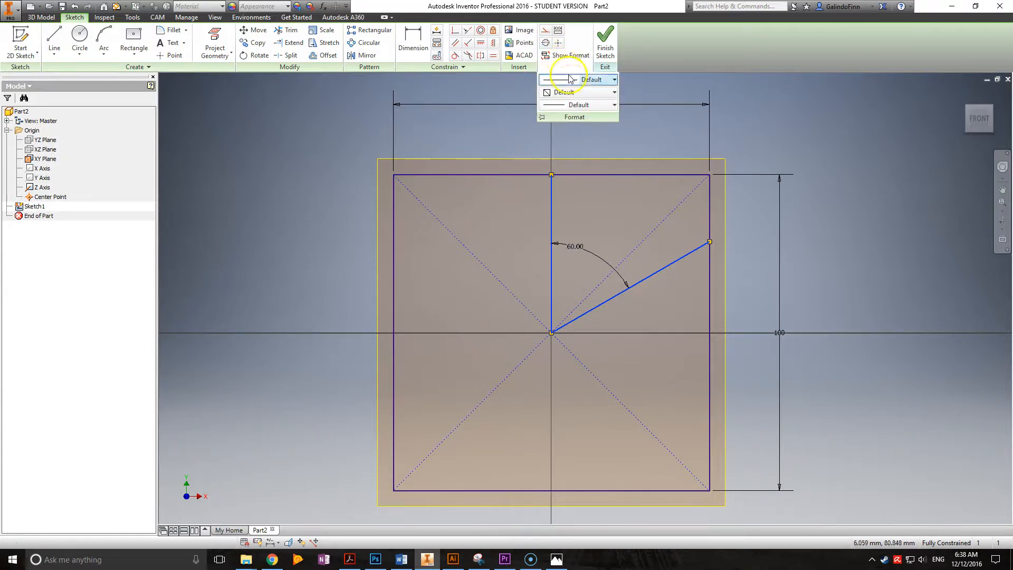
left_click(569, 94)
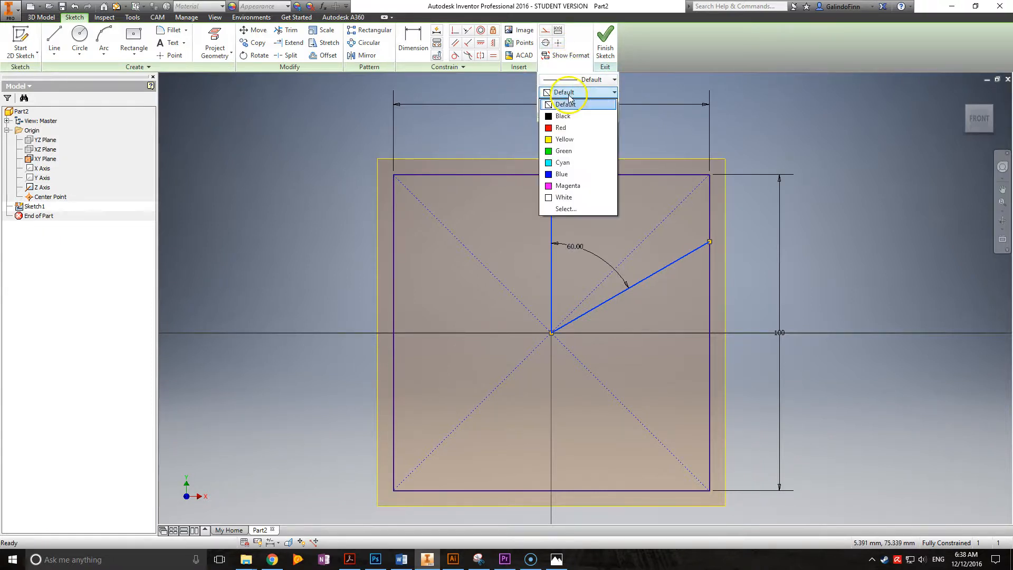
left_click(566, 127)
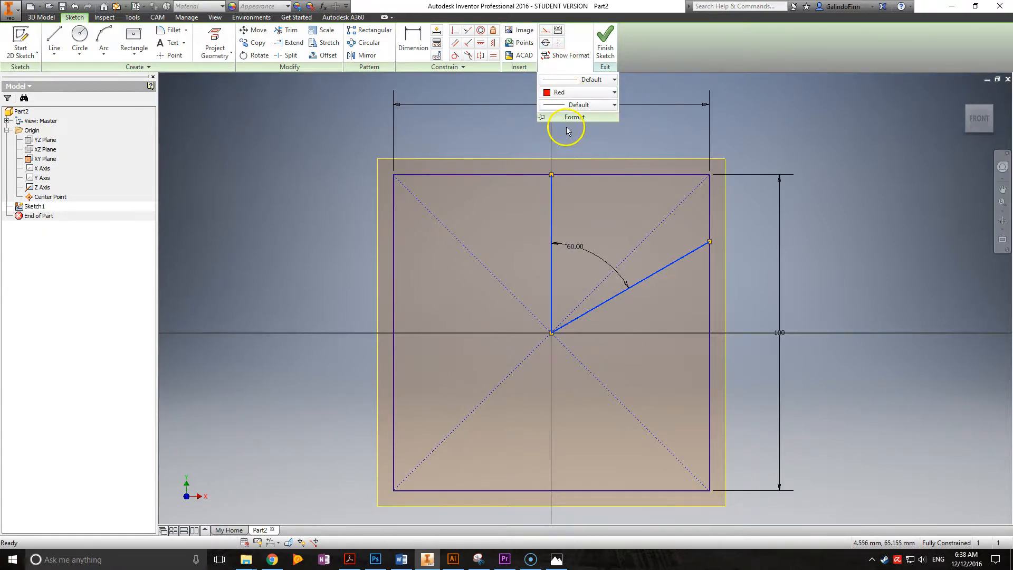
left_click(613, 126)
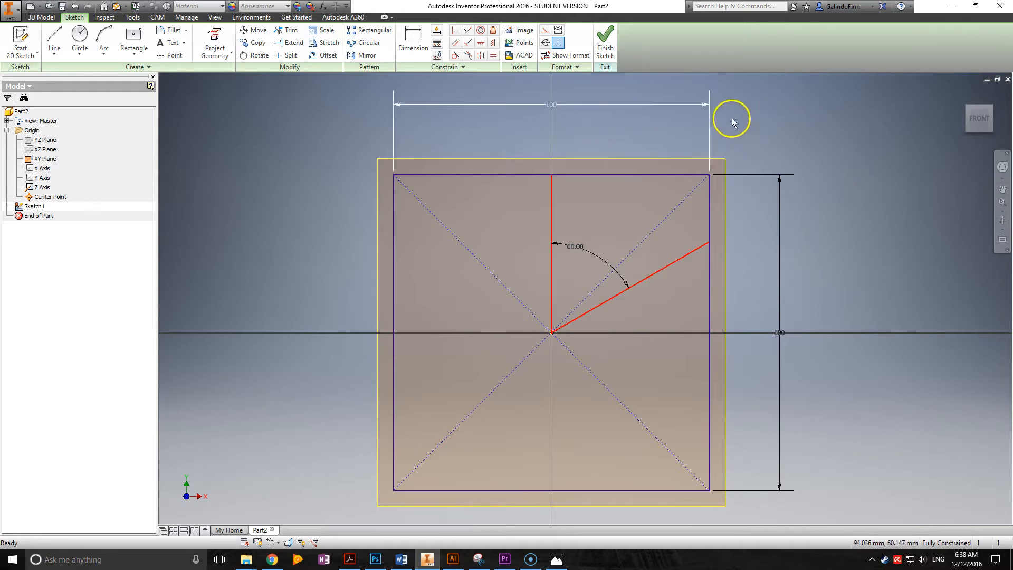
left_click(565, 67)
left_click(570, 100)
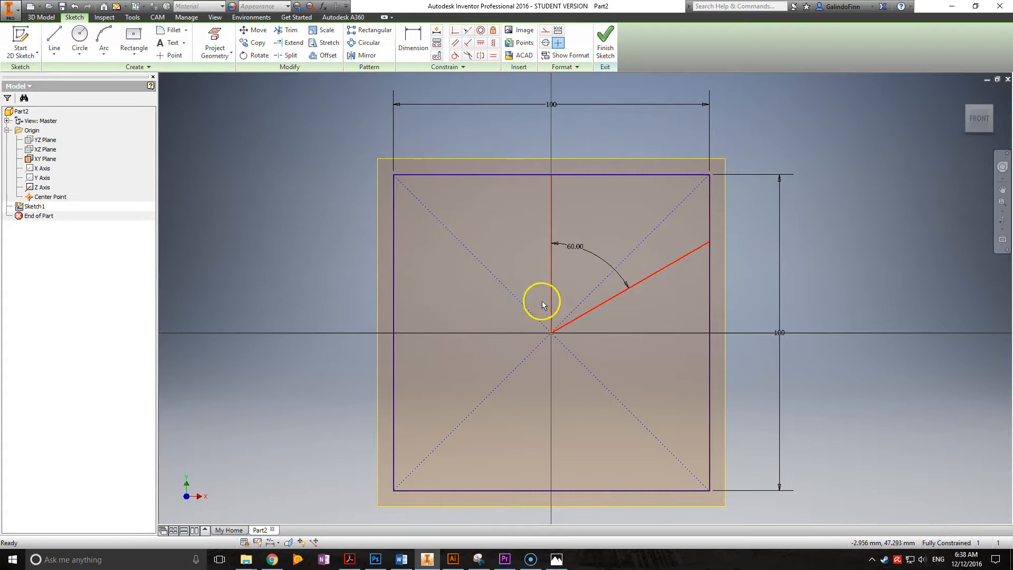